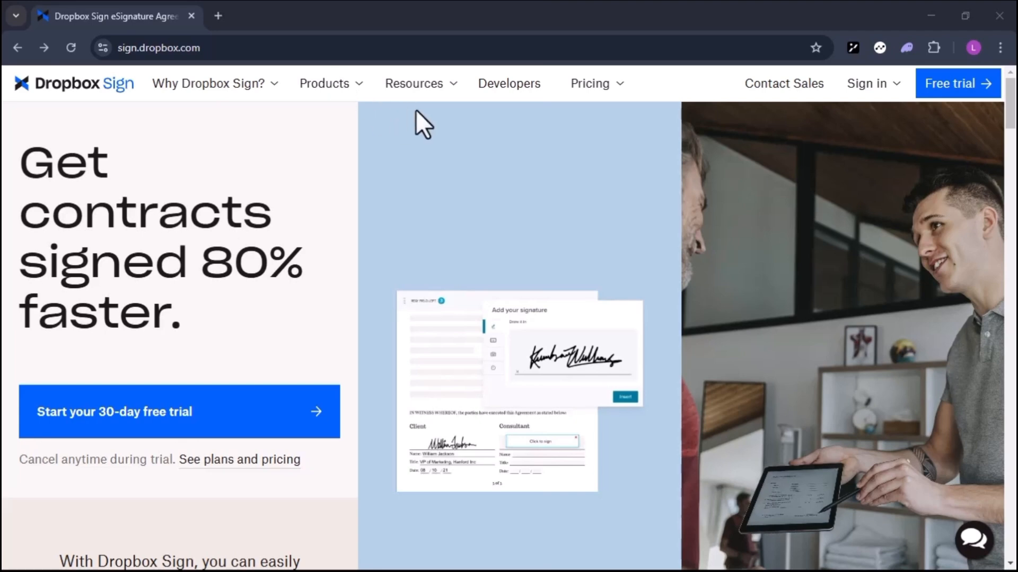
- Sign in to Dropbox Sign through its login page, starting with the account e-mail
left_click(866, 83)
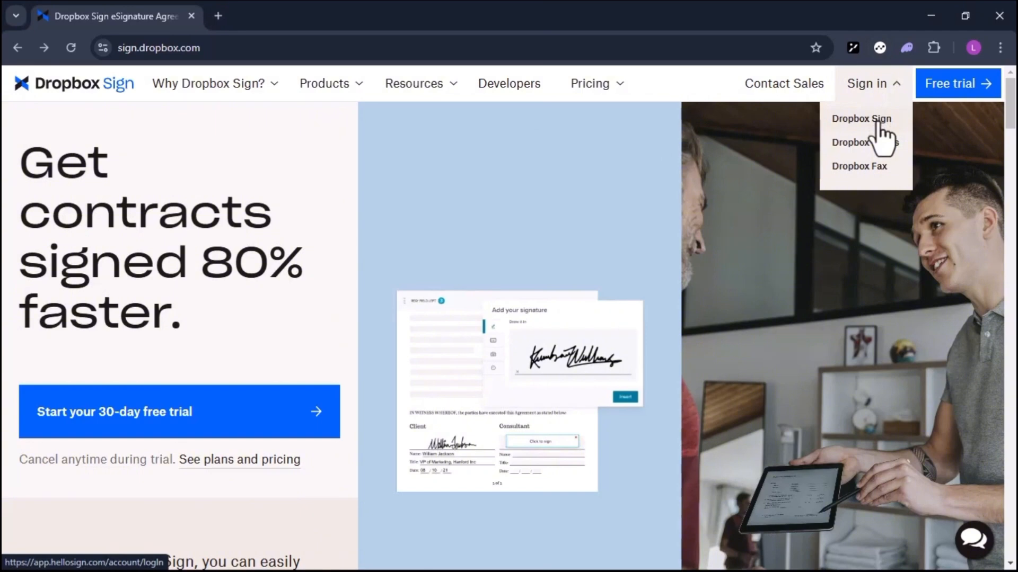
left_click(875, 120)
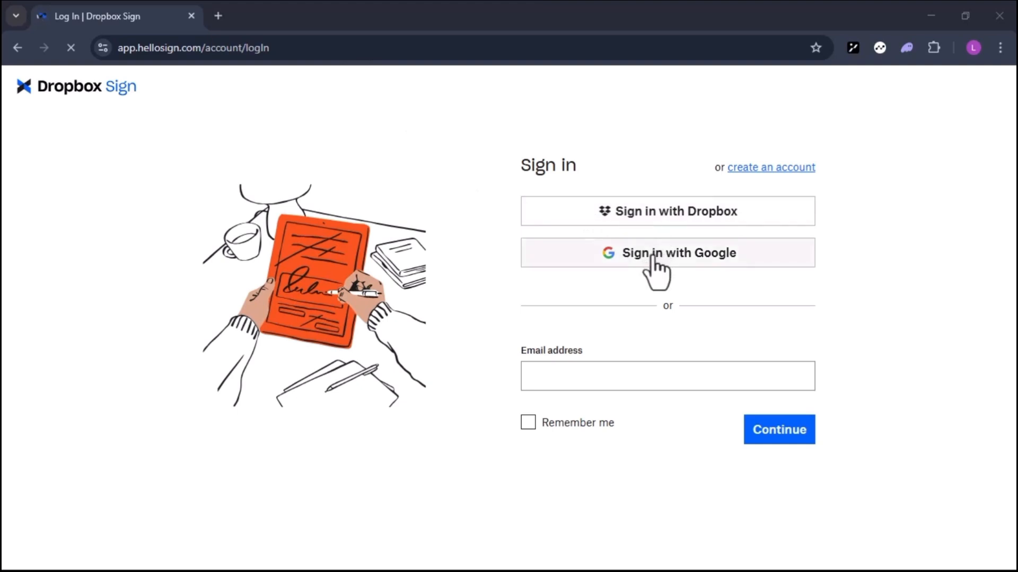
left_click(582, 371)
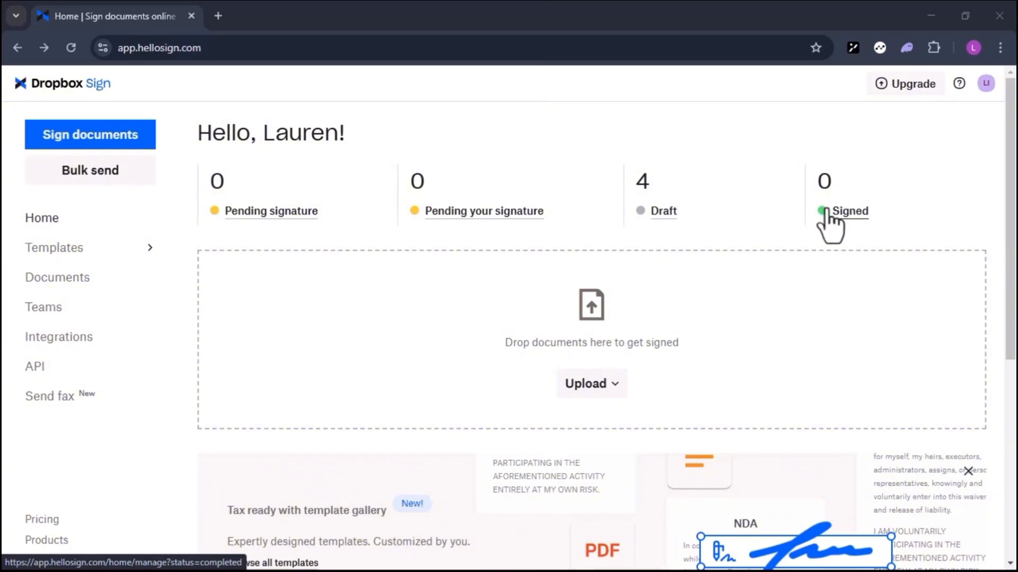
- Open the signature editor, sketch a signature, and try several typed script fonts
left_click(985, 83)
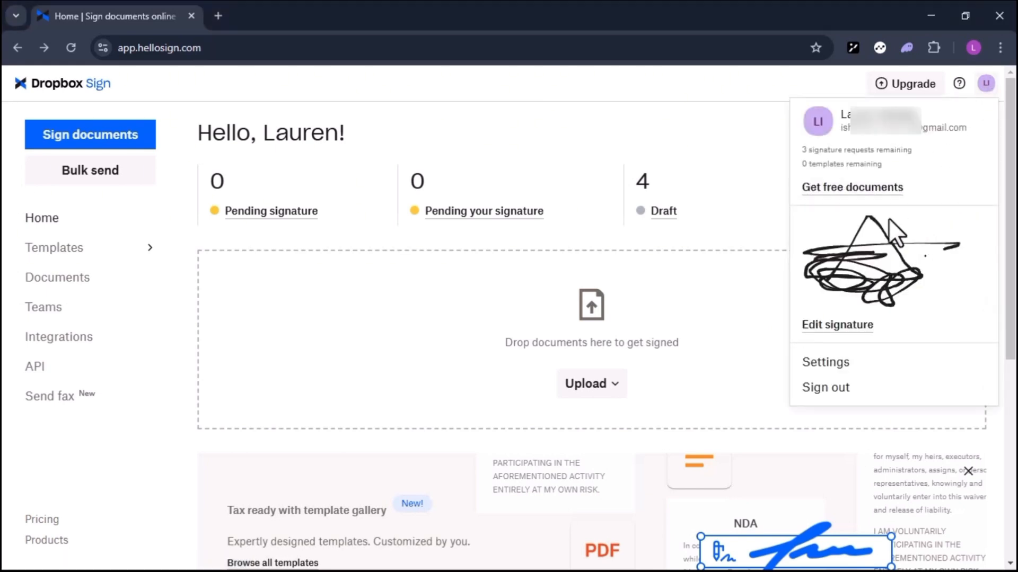
left_click(851, 334)
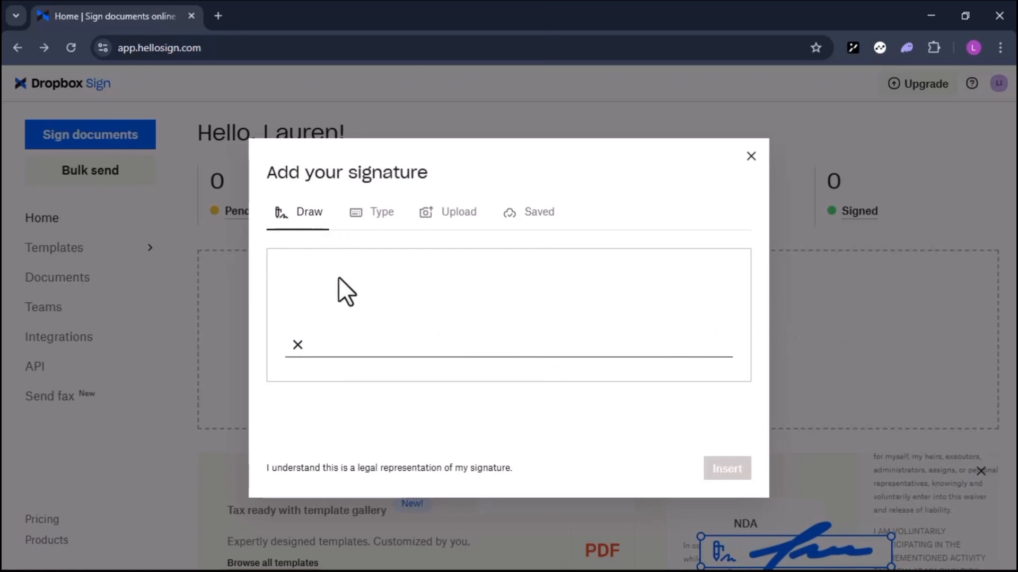
mouse_move(338, 278)
left_mouse_down()
mouse_move(343, 286)
mouse_move(421, 274)
mouse_move(434, 301)
mouse_move(410, 287)
mouse_move(306, 320)
mouse_move(378, 312)
left_mouse_up()
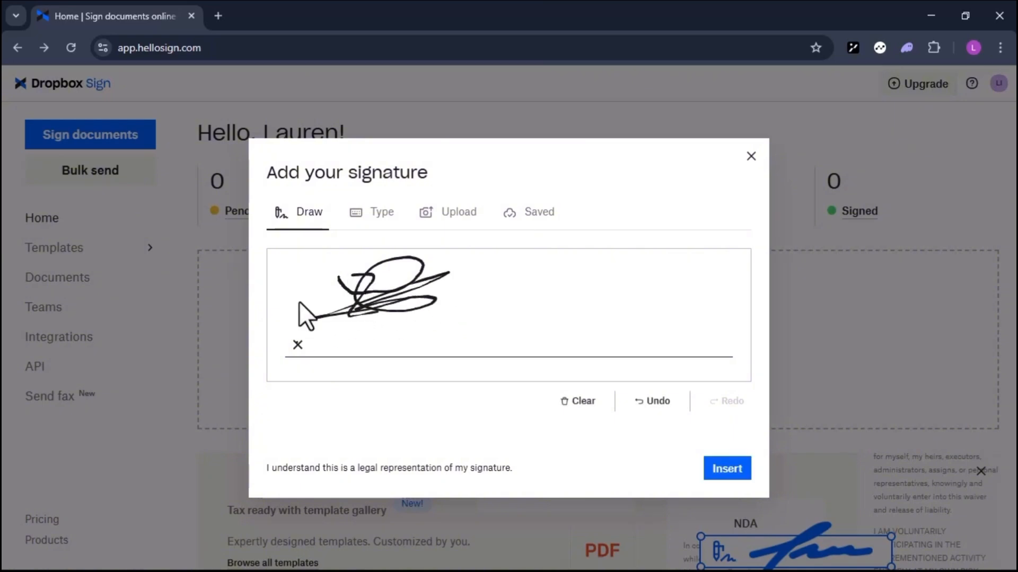
left_click(372, 223)
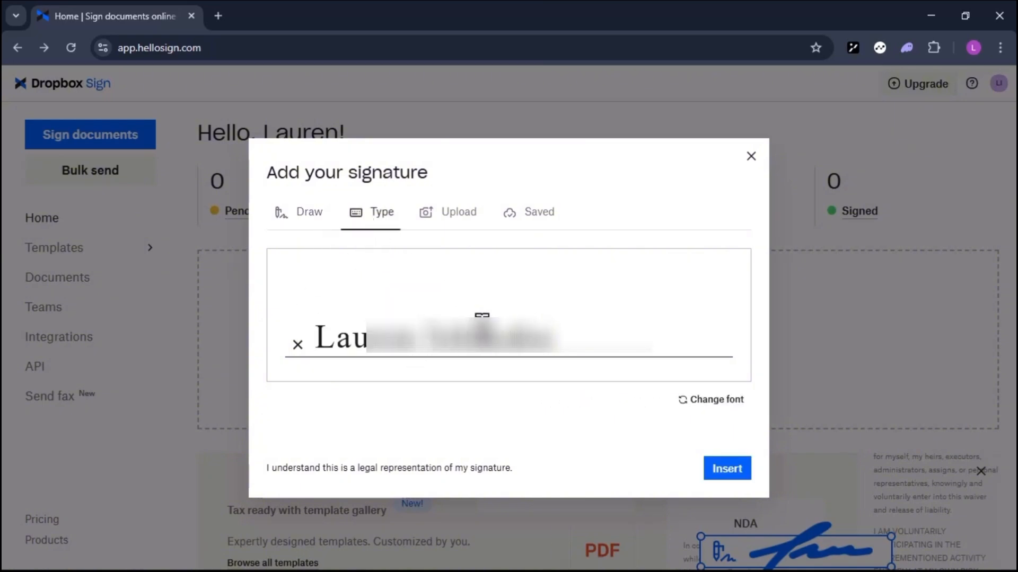
left_click(717, 400)
left_click(716, 400)
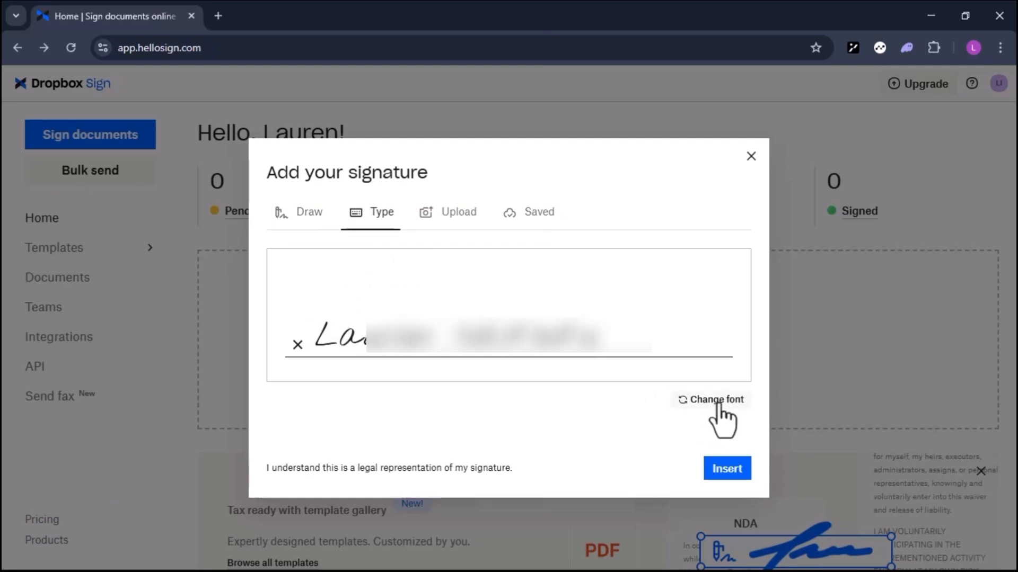
left_click(716, 401)
- Check the Upload option, then draw a new scribbled signature and save it
left_click(445, 215)
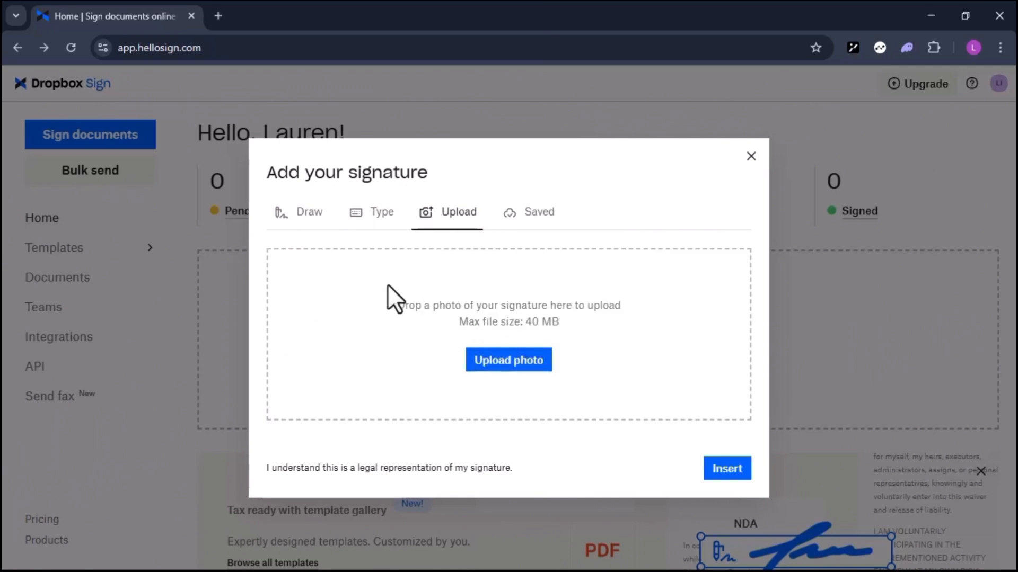
left_click(300, 218)
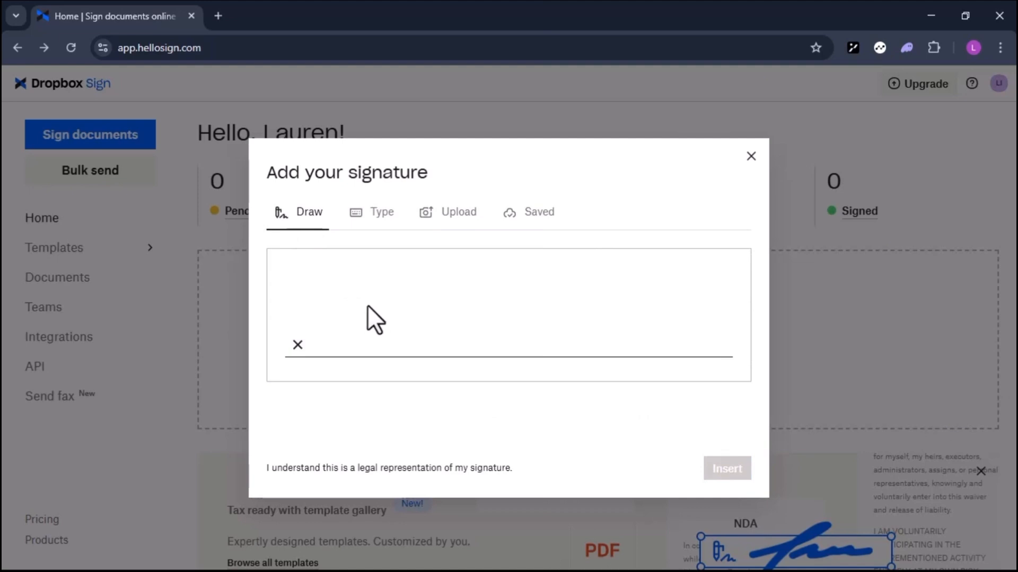
mouse_move(362, 297)
left_mouse_down()
mouse_move(360, 317)
mouse_move(438, 292)
mouse_move(285, 294)
mouse_move(453, 311)
left_mouse_up()
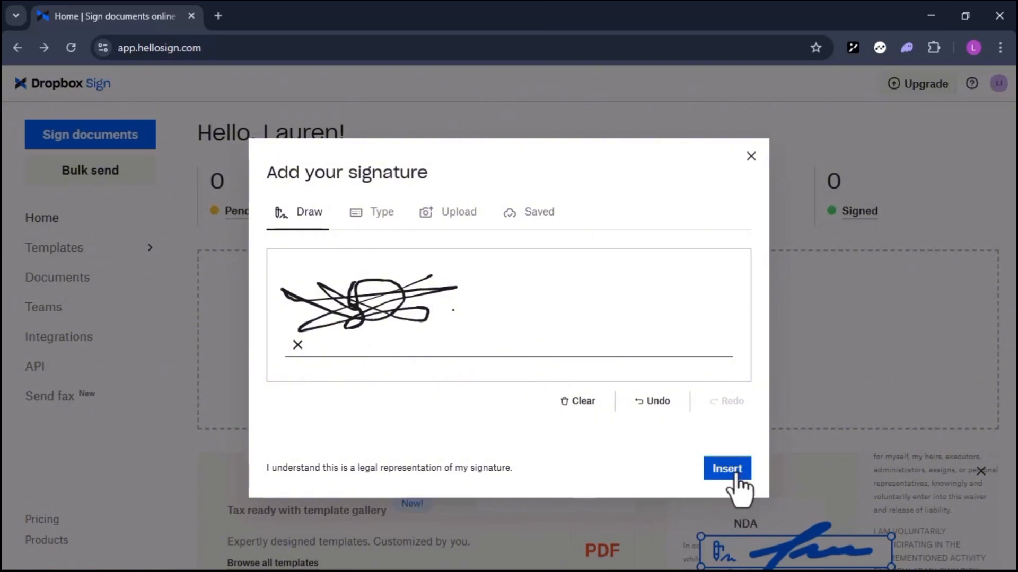
left_click(727, 469)
left_click(986, 83)
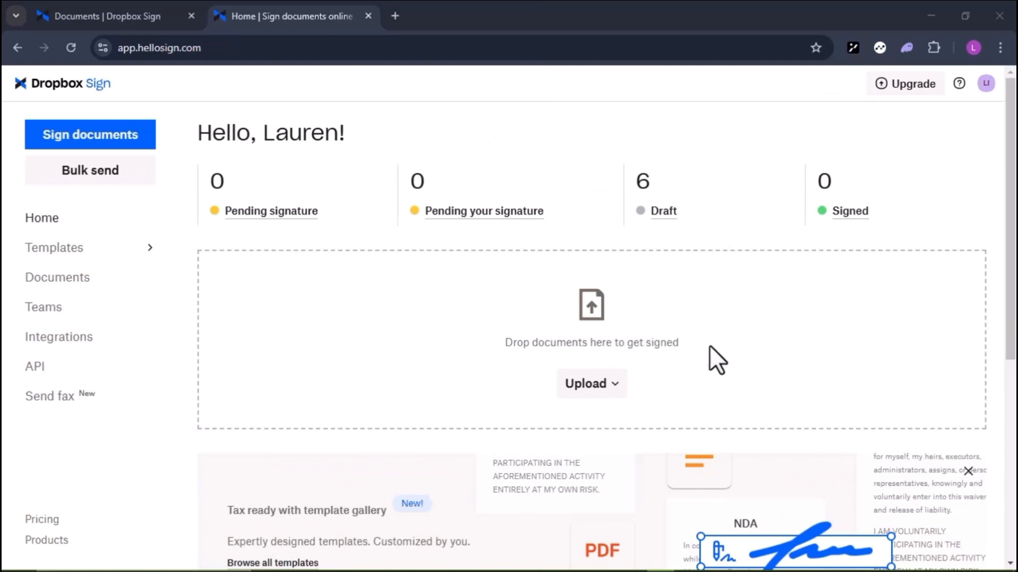
left_click(593, 386)
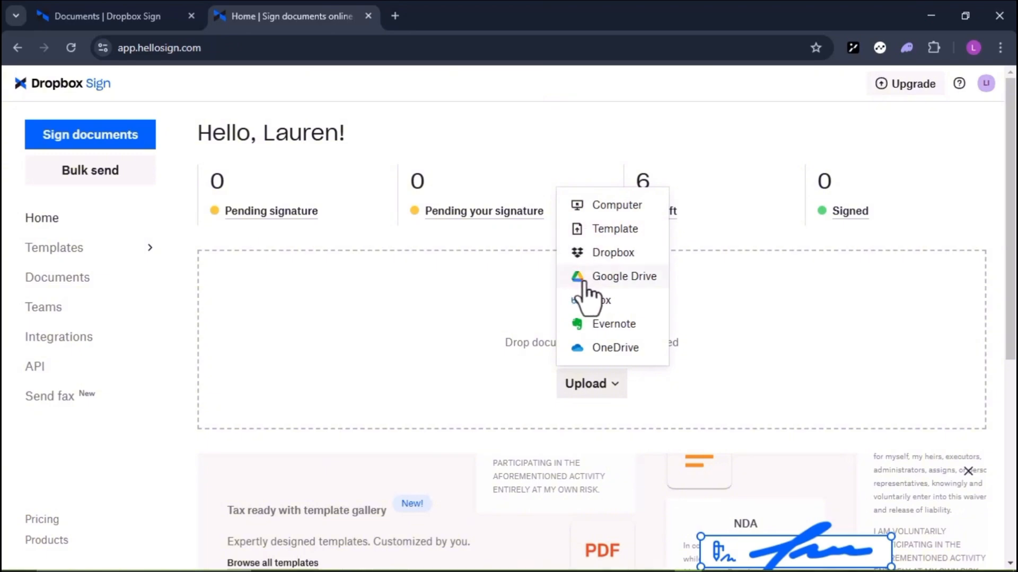
left_click(486, 365)
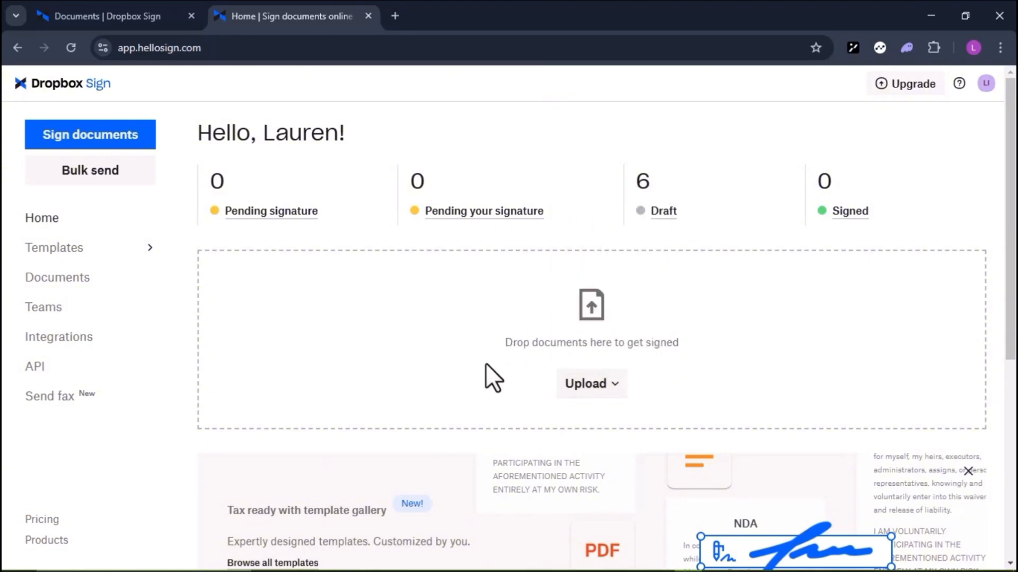
- Drag SICK LEAVE.jpg from the DOCUMENTS folder onto Dropbox Sign's upload area
left_click(329, 558)
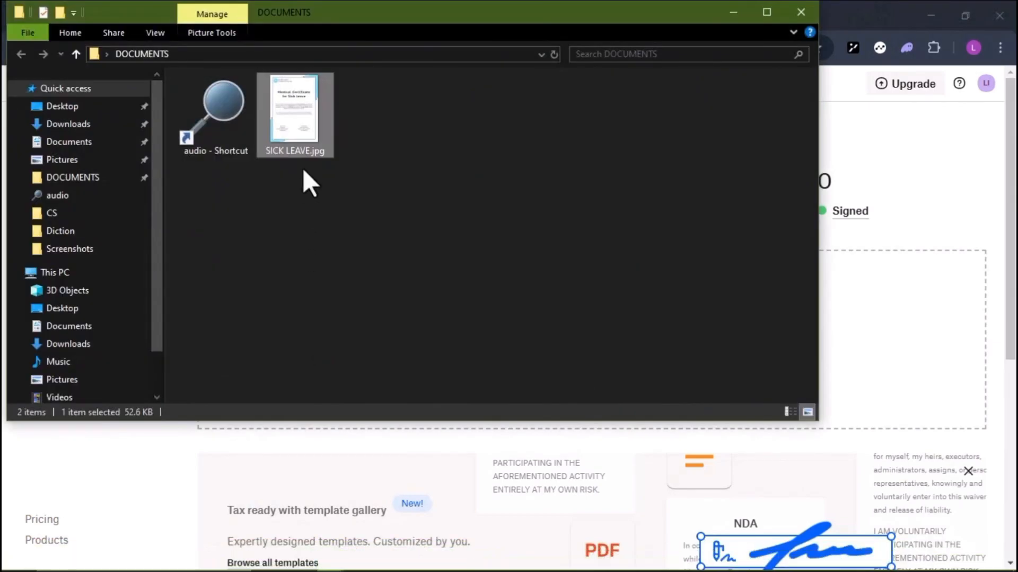
left_click_drag(301, 141, 631, 526)
left_click_drag(687, 565, 596, 331)
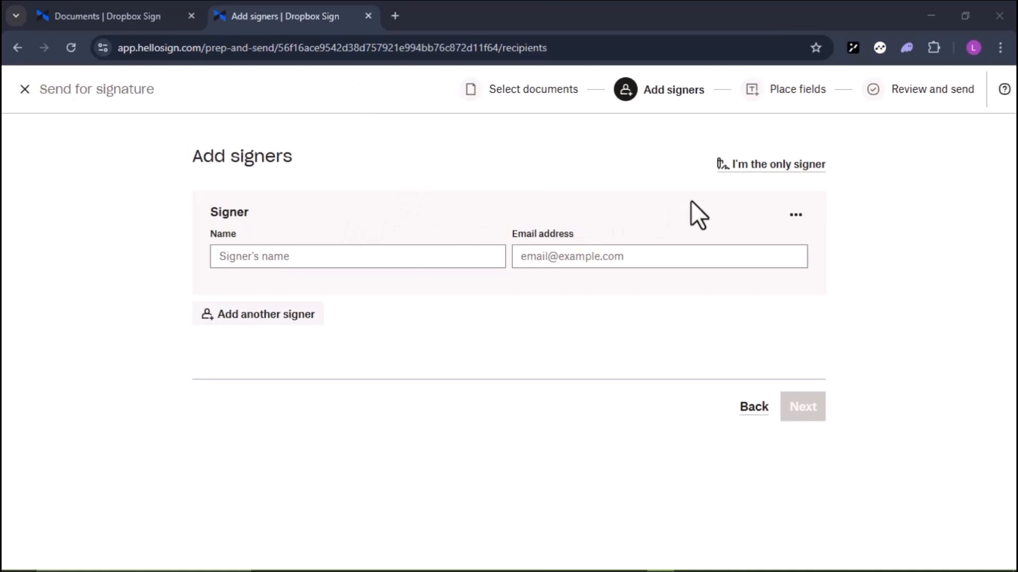
- Choose I'm the only signer, review the signer section, and pick a Signature field
left_click(777, 165)
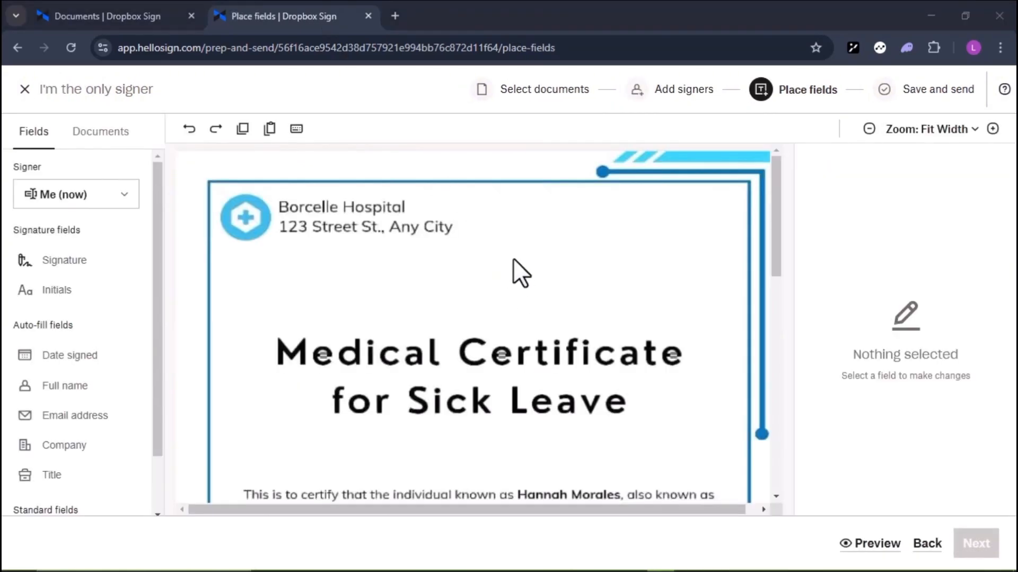
scroll(513, 260, "down", 8)
scroll(513, 259, "up", 4)
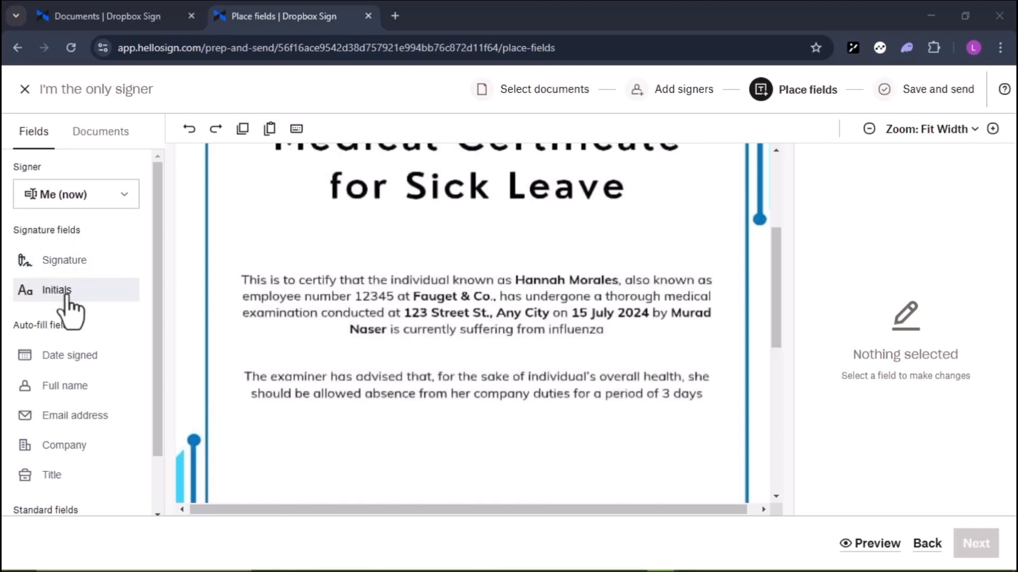
scroll(75, 340, "down", 1)
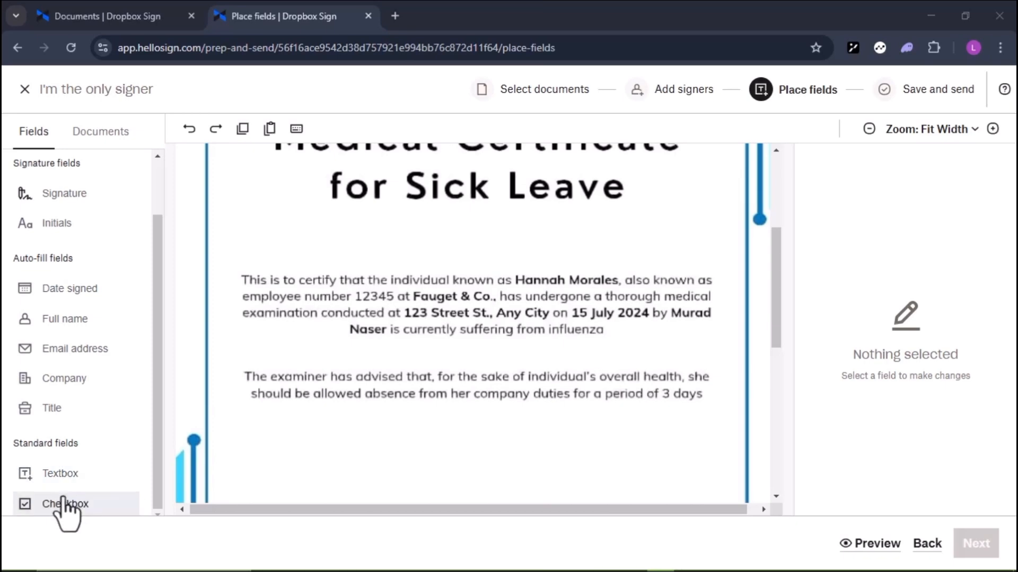
scroll(237, 411, "down", 2)
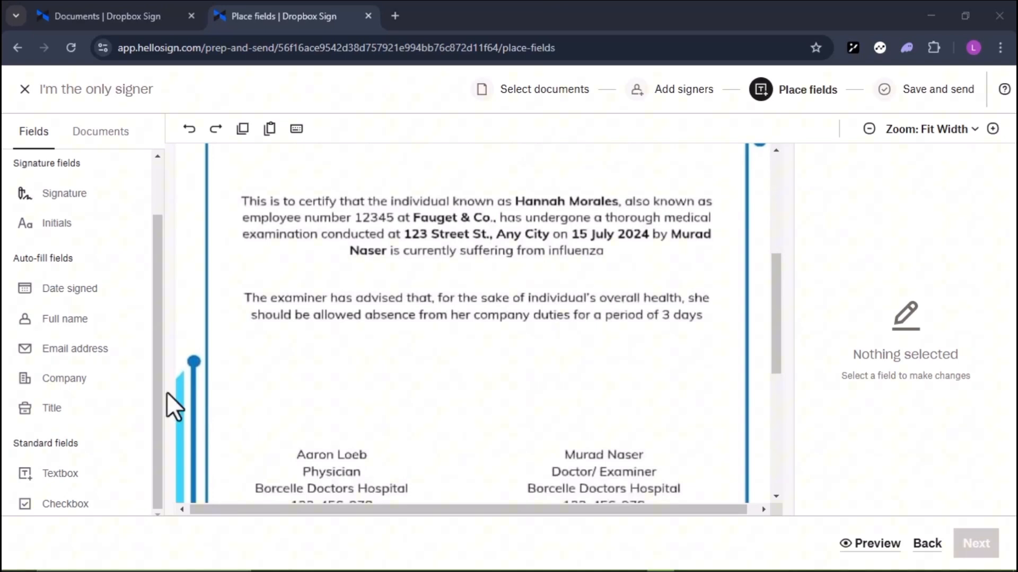
left_click(62, 199)
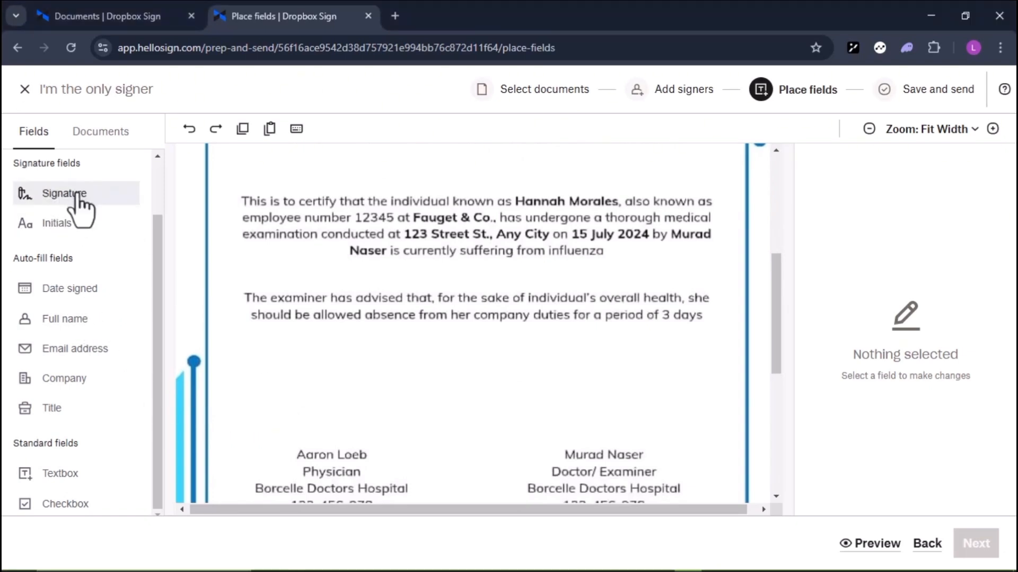
- Insert the saved signature just above the physician's name and download the certificate as PDF
left_click(305, 396)
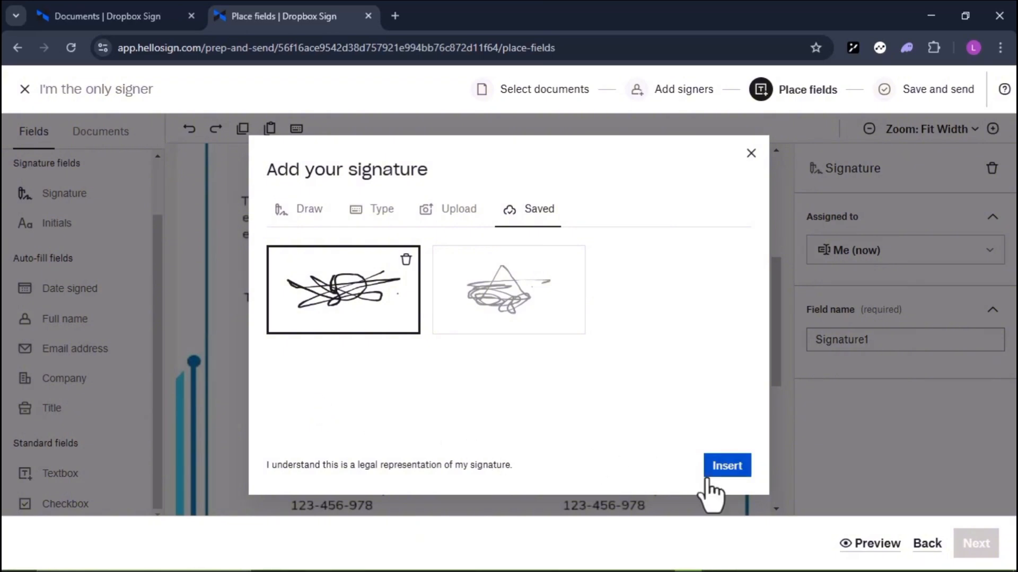
left_click(730, 465)
mouse_move(366, 409)
left_mouse_down()
mouse_move(343, 409)
mouse_move(358, 411)
mouse_move(335, 423)
left_mouse_up()
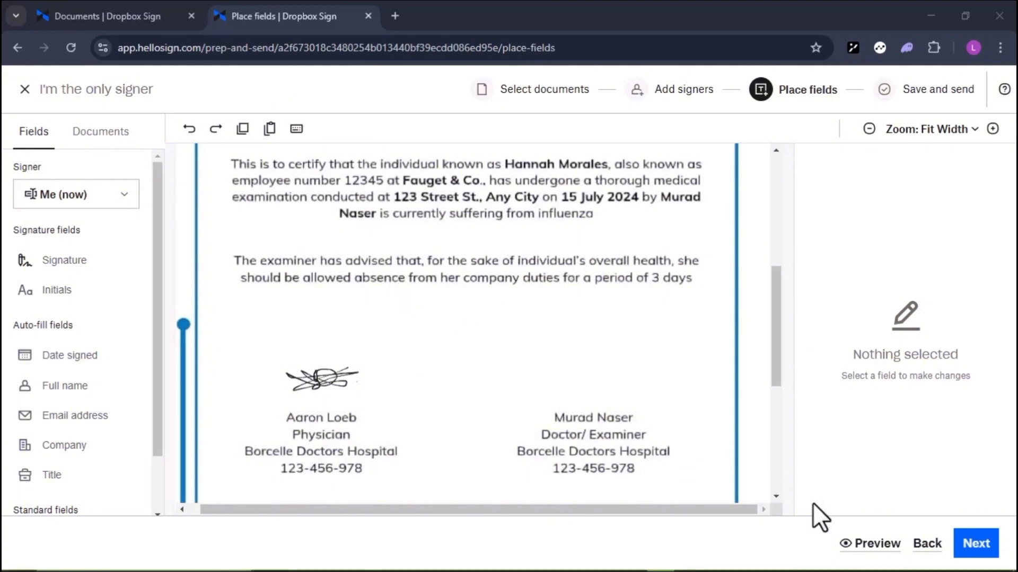
left_click(987, 549)
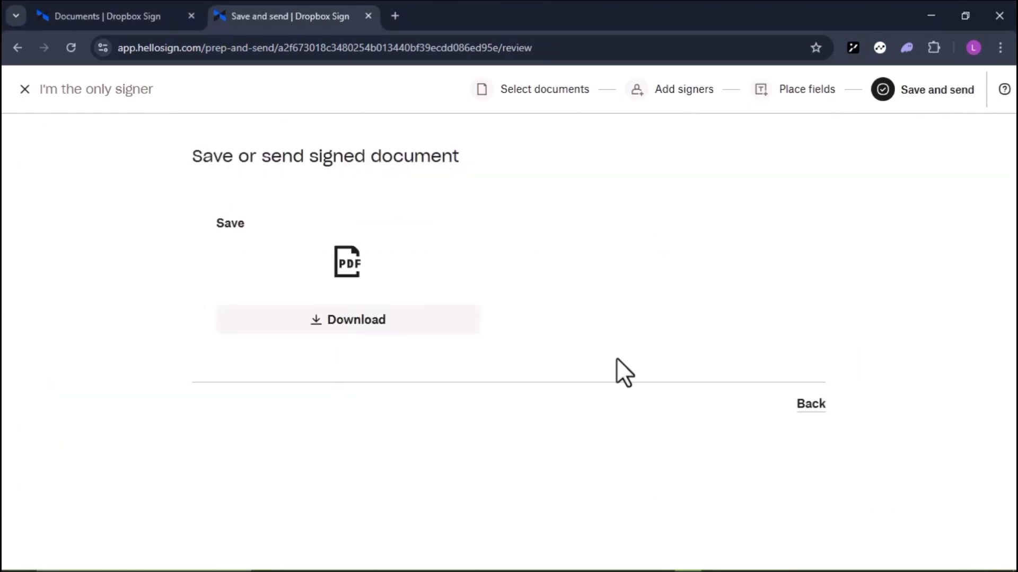
left_click(396, 326)
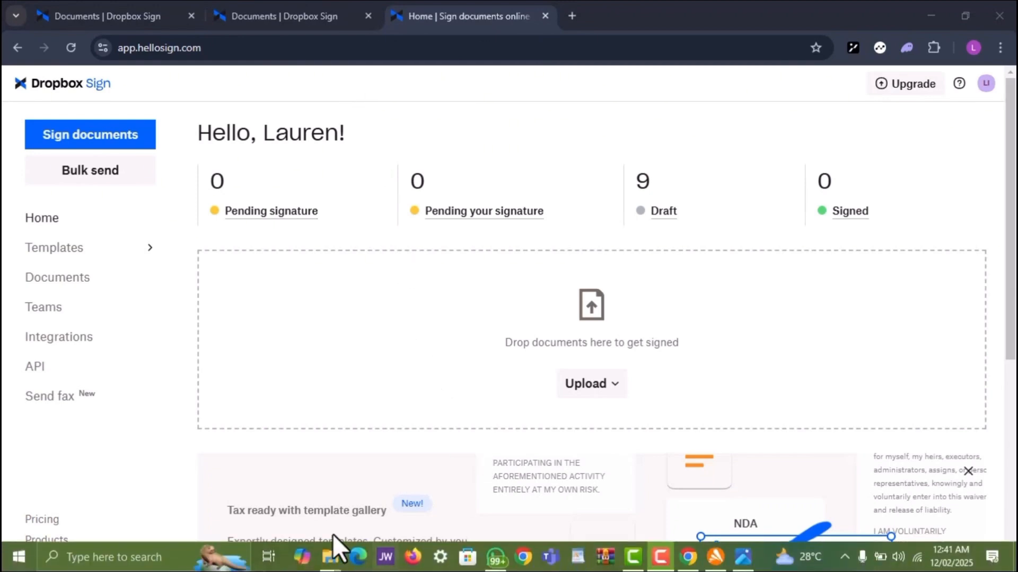
- Drag SICK LEAVE.jpg from the DOCUMENTS window onto Dropbox Sign's upload area again
mouse_move(330, 552)
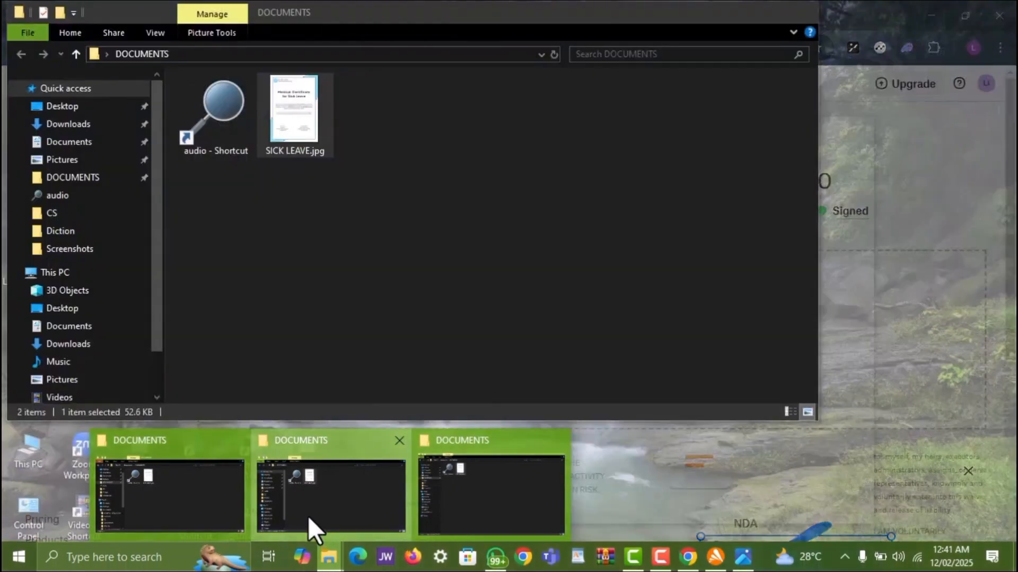
left_click(307, 517)
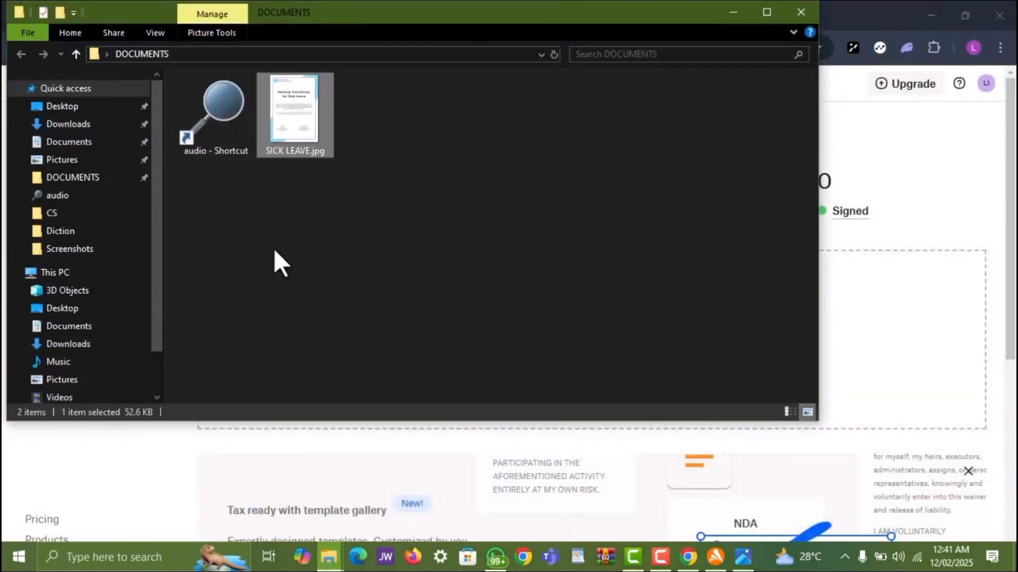
left_click_drag(296, 136, 881, 256)
left_click_drag(881, 256, 882, 256)
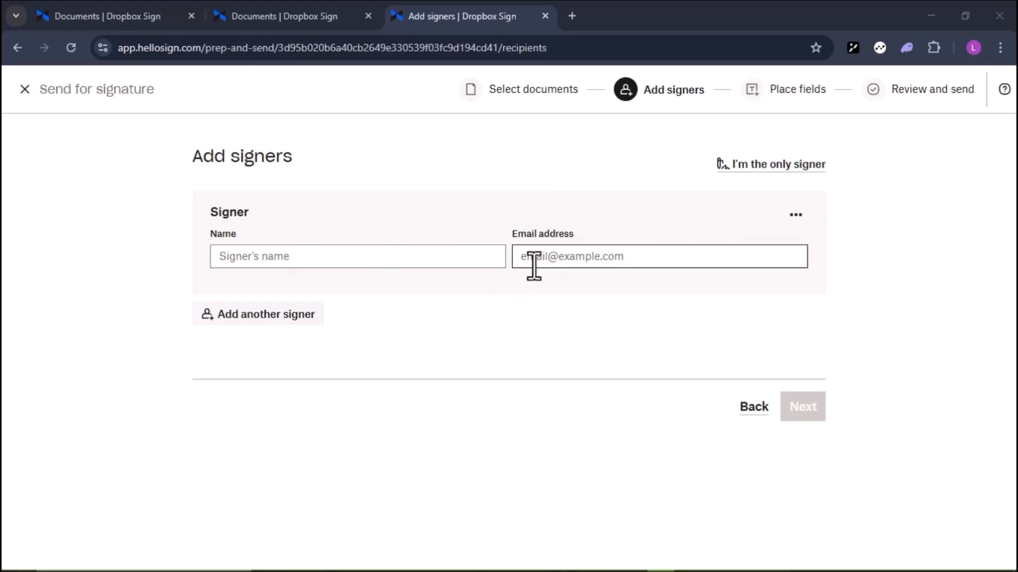
- Enter the physician's name and e-mail address as the first signer
left_click(228, 257)
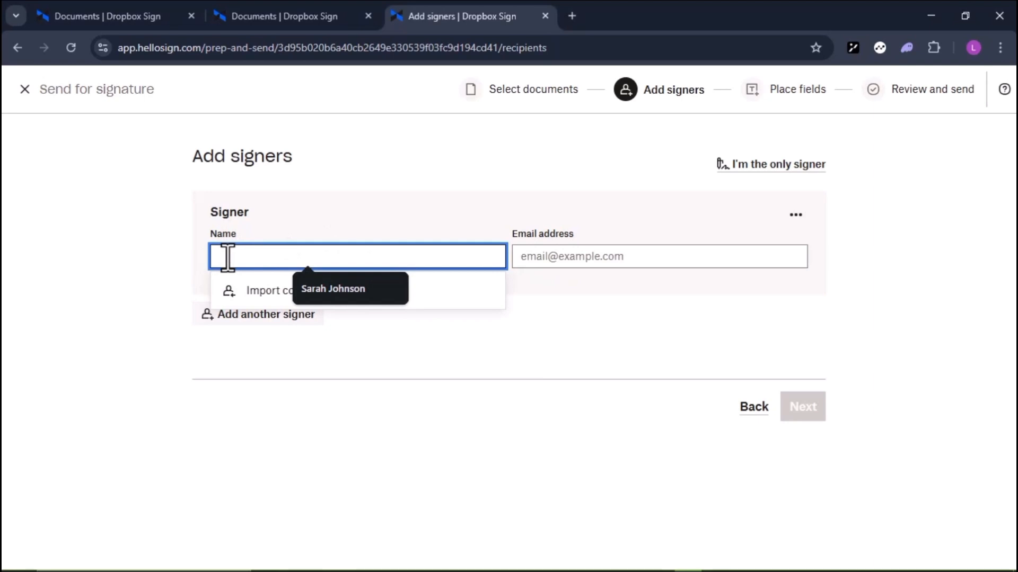
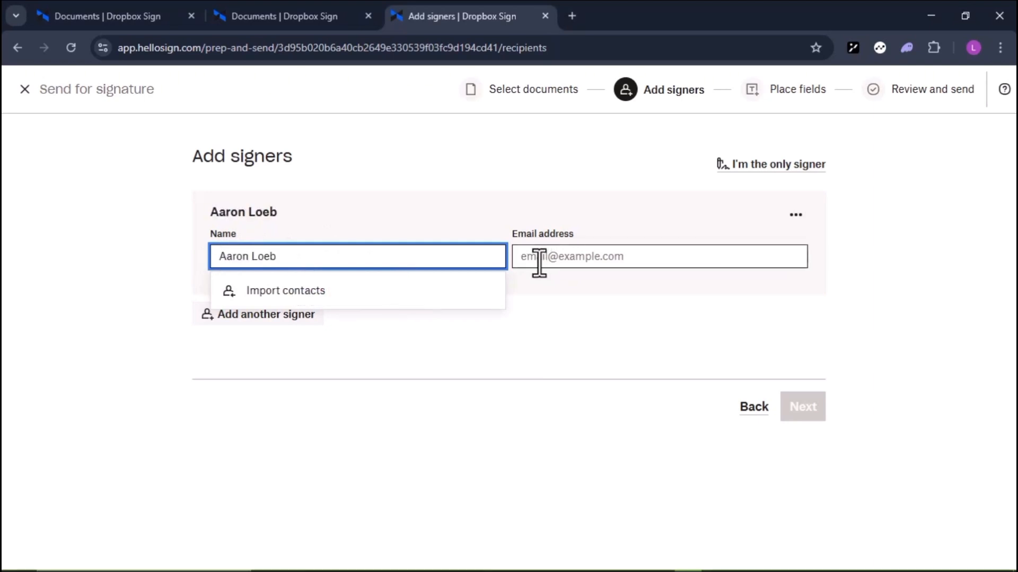
left_click(539, 257)
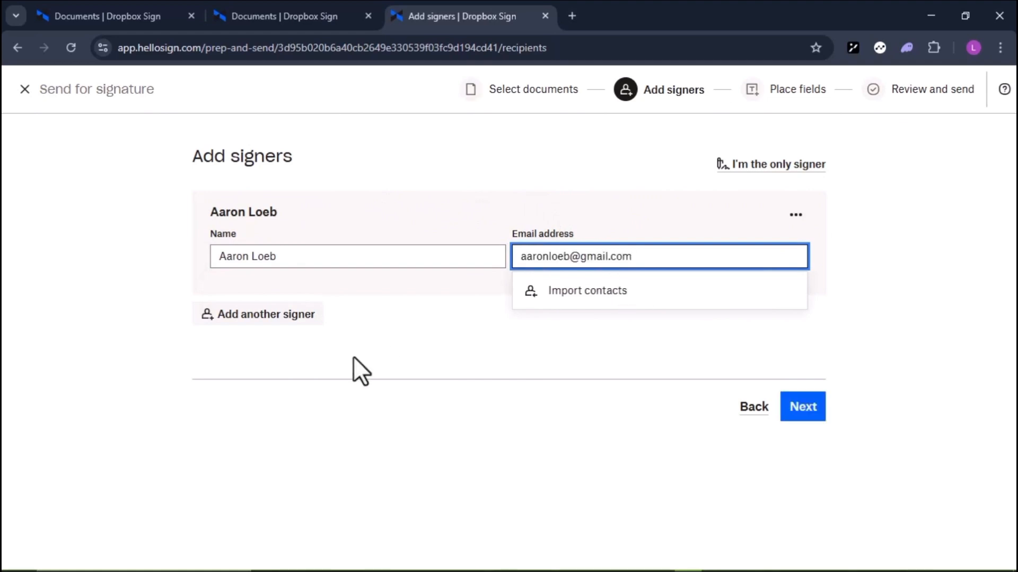
- Add the examiner's name and e-mail as second signer and turn on Set signer order
left_click(294, 324)
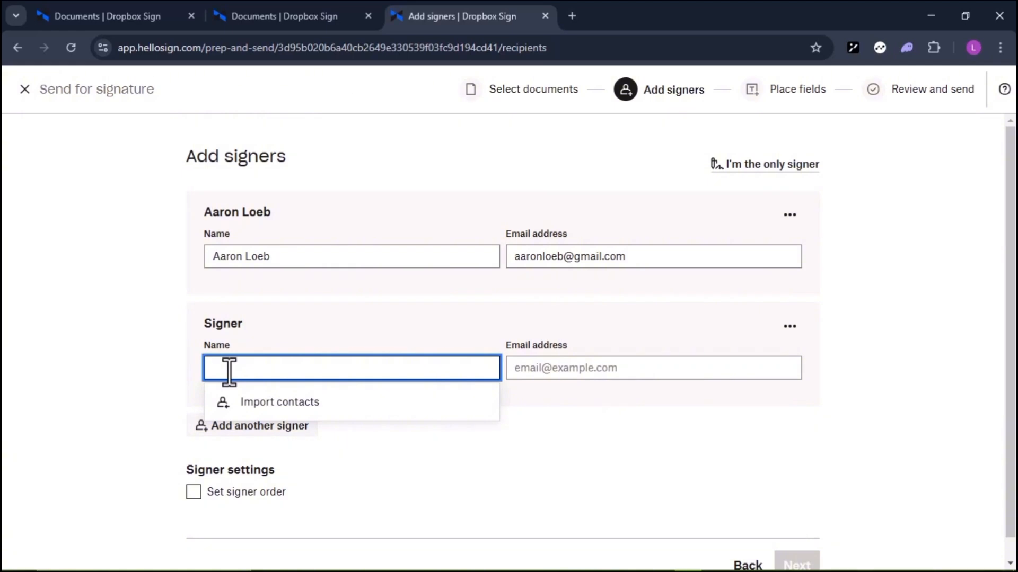
key("Tab")
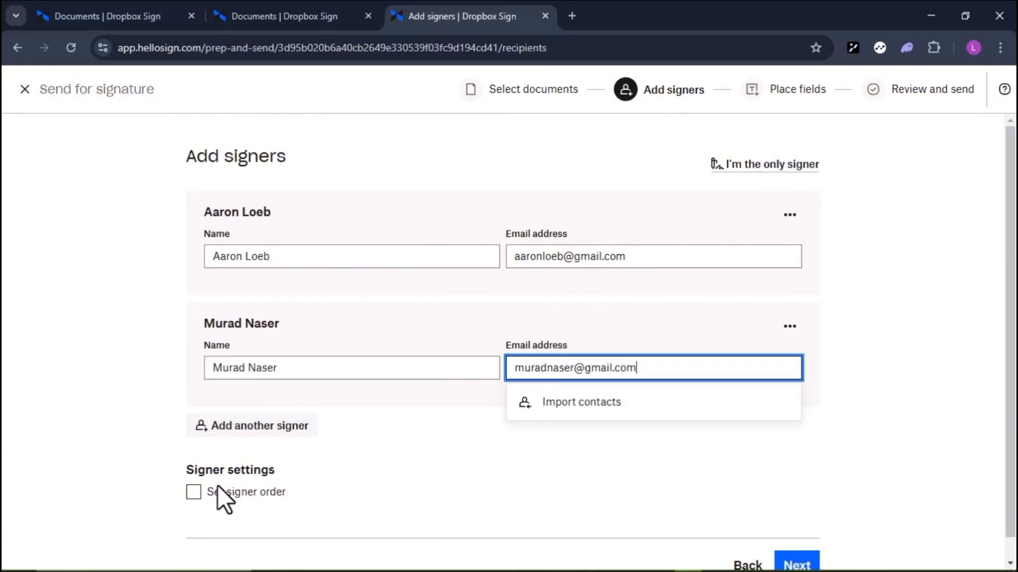
left_click(191, 492)
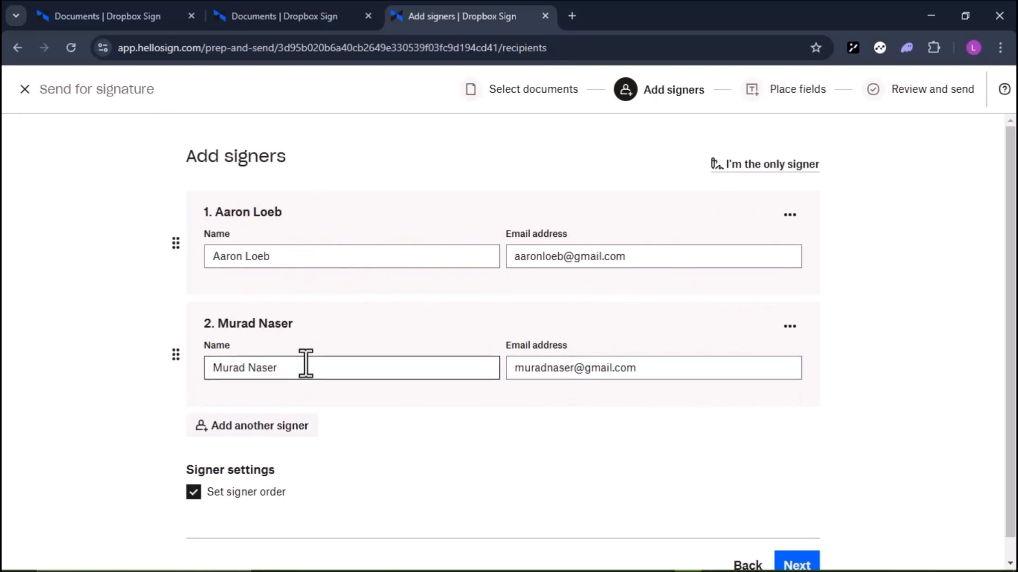
scroll(395, 374, "down", 1)
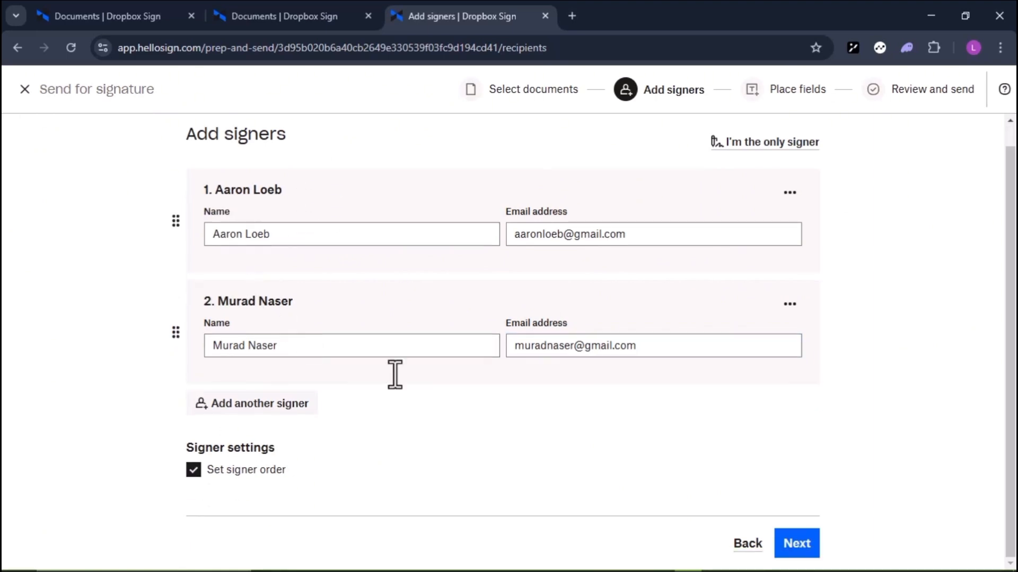
left_click(798, 544)
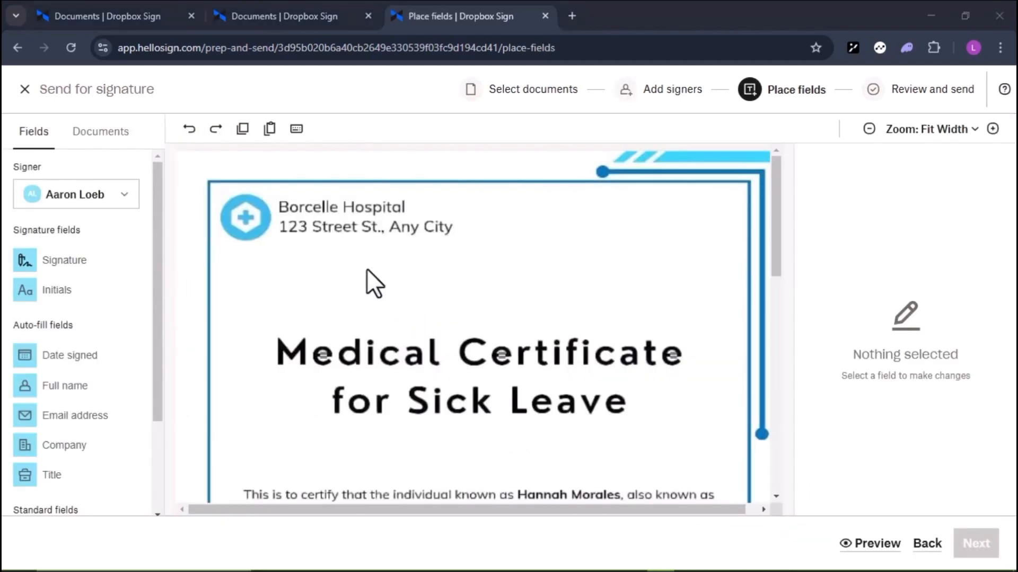
- Place a Signature field above the physician's name, then switch the active signer to the examiner
scroll(367, 268, "down", 1)
scroll(366, 268, "up", 1)
scroll(367, 268, "down", 5)
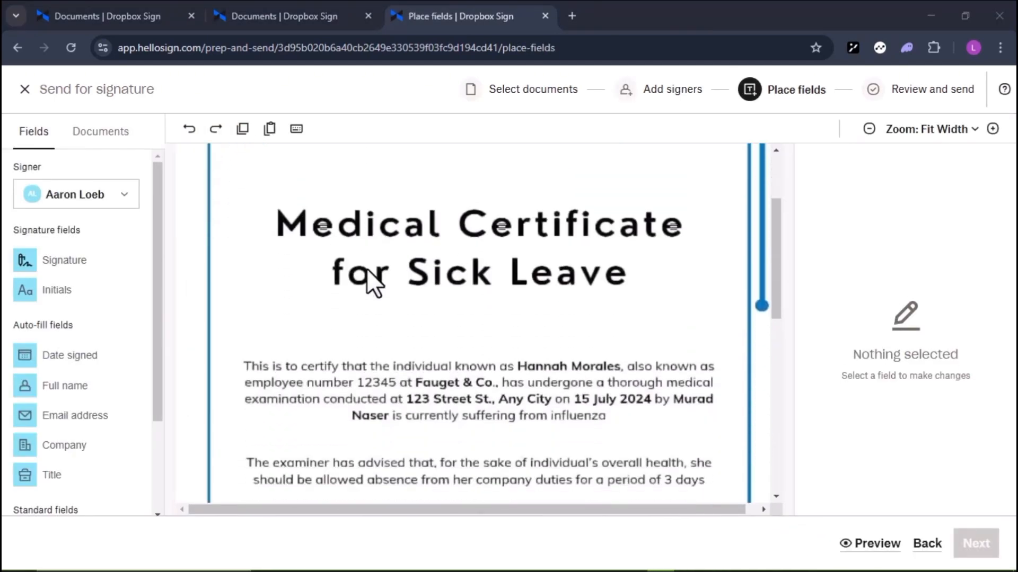
left_click(367, 269)
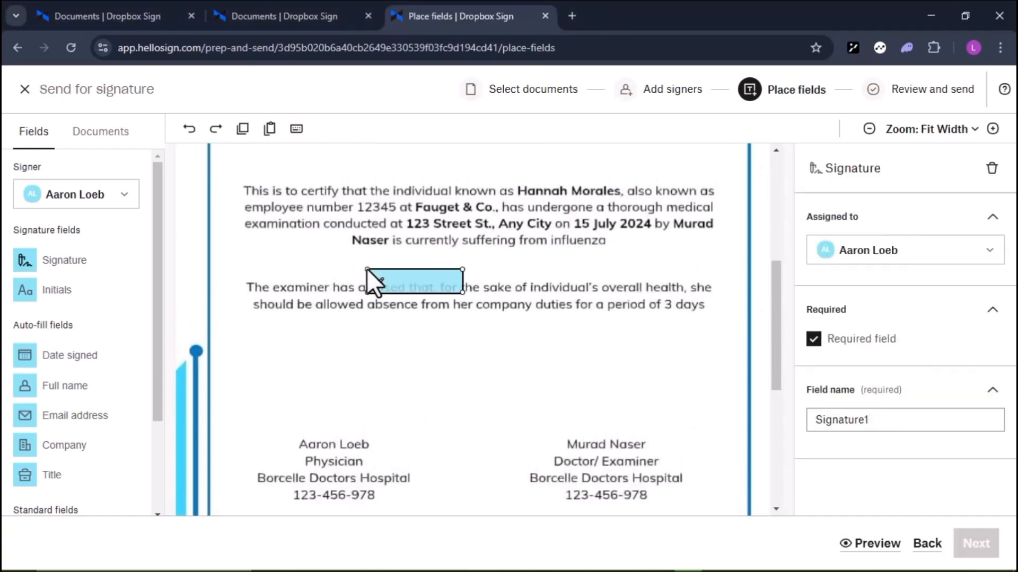
left_click(126, 201)
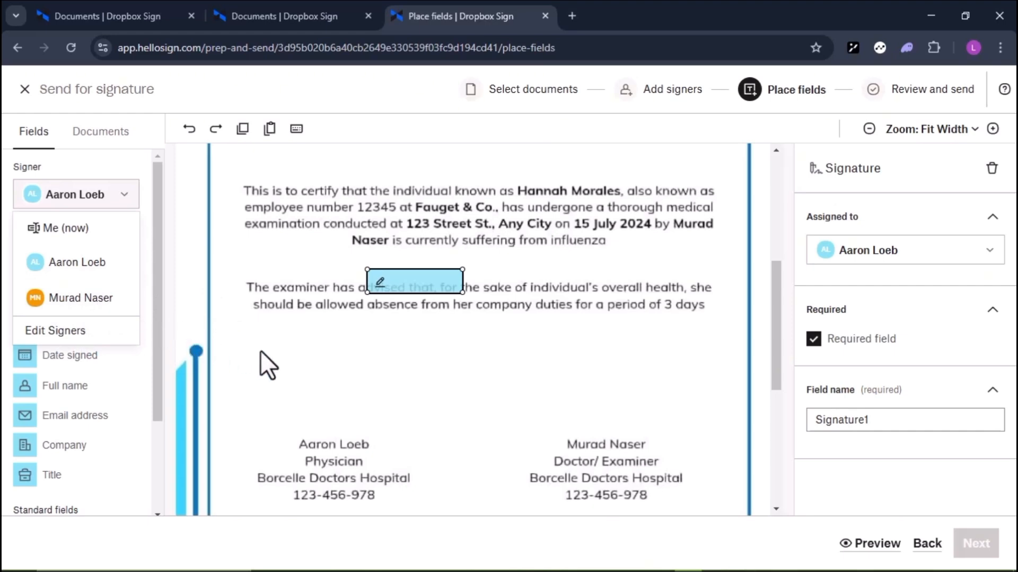
left_click(208, 320)
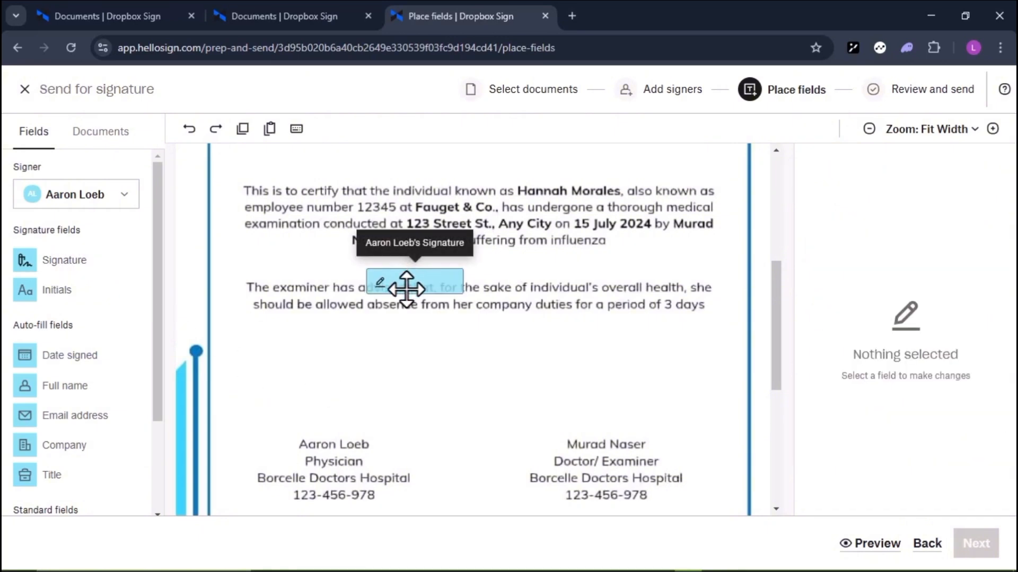
mouse_move(404, 283)
left_mouse_down()
mouse_move(382, 336)
mouse_move(322, 405)
mouse_move(329, 408)
left_mouse_up()
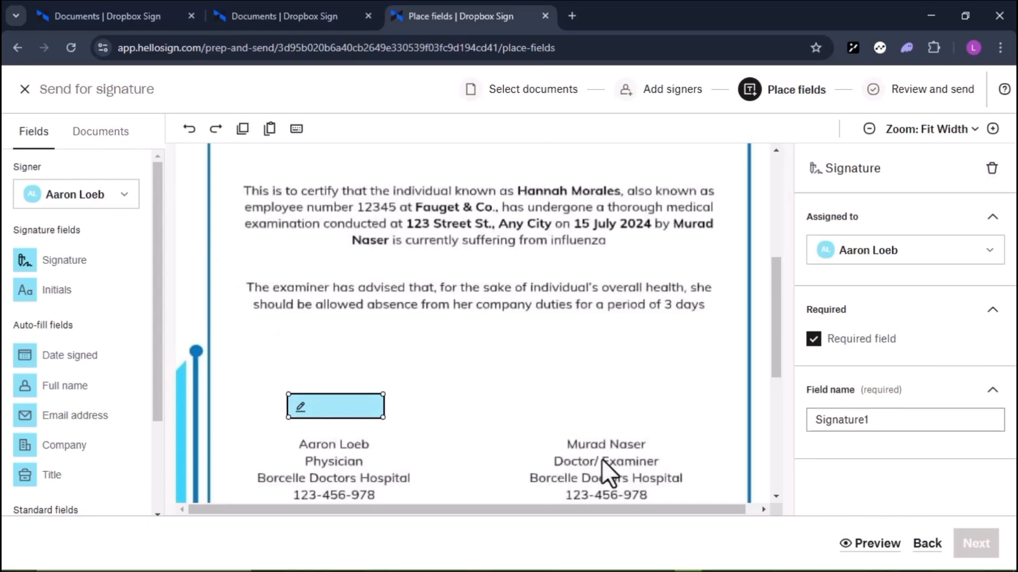
left_click(113, 200)
left_click(120, 294)
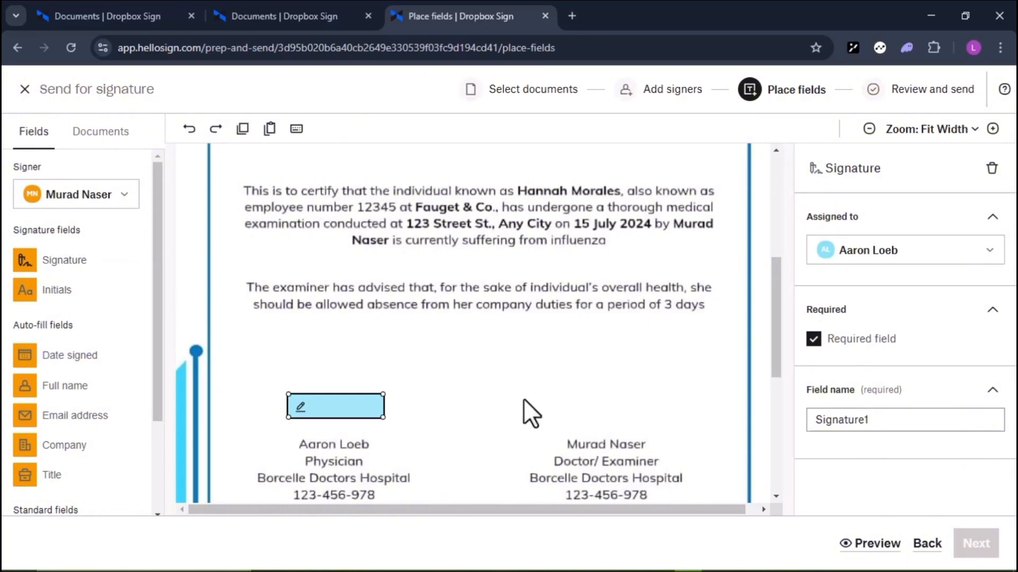
- Place a Signature field just above the examiner's name, beside the physician's field
left_click(605, 410)
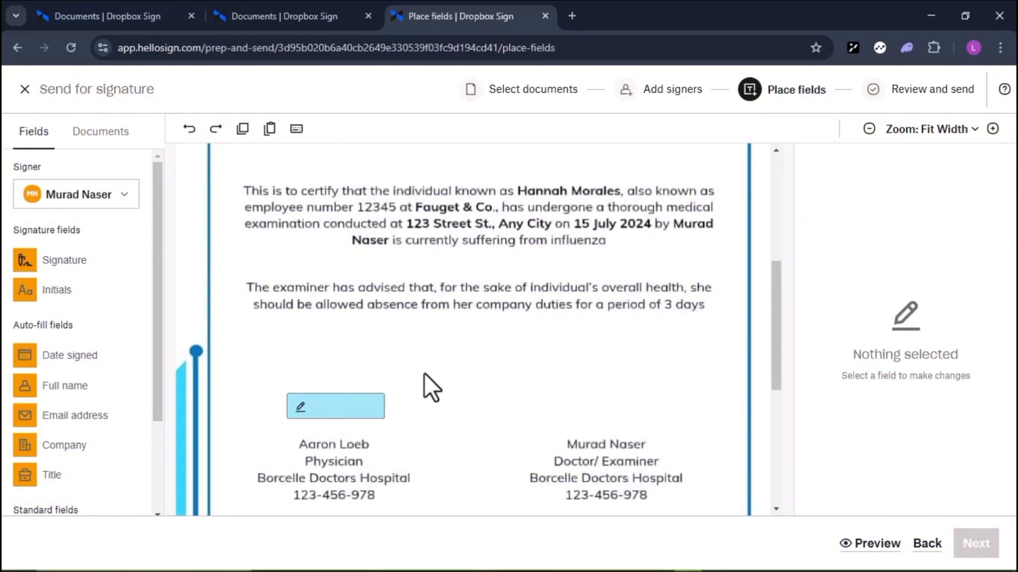
left_click(584, 412)
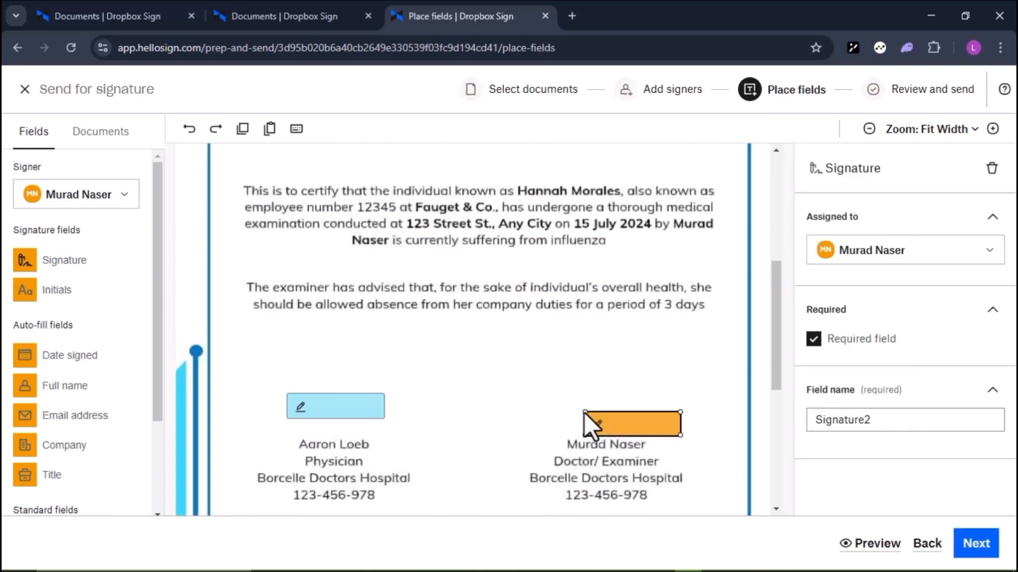
mouse_move(614, 422)
left_mouse_down()
mouse_move(578, 400)
mouse_move(586, 412)
left_mouse_up()
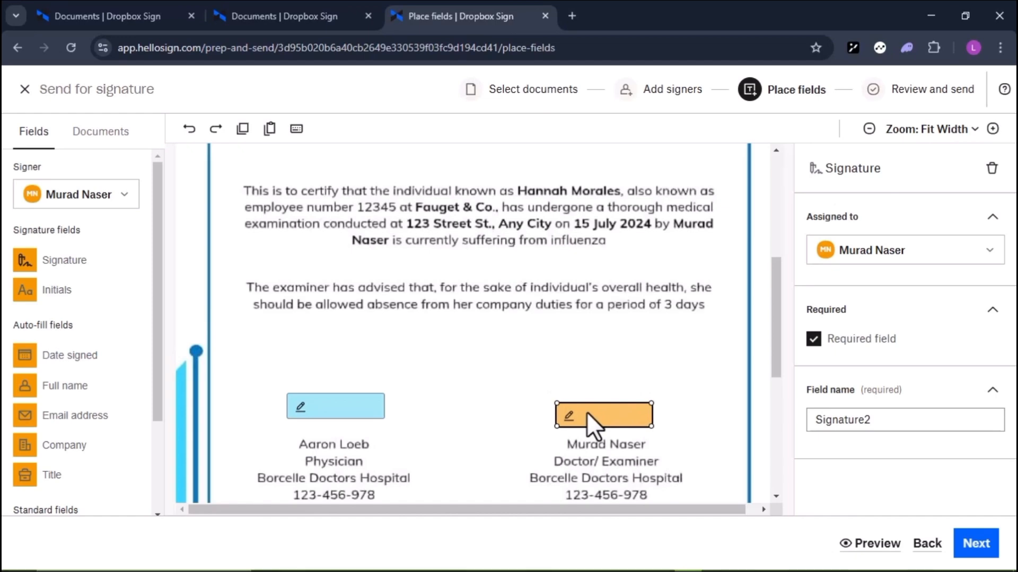
- Keep the field assigned to the examiner with Required field checked, then continue to review
left_click(990, 258)
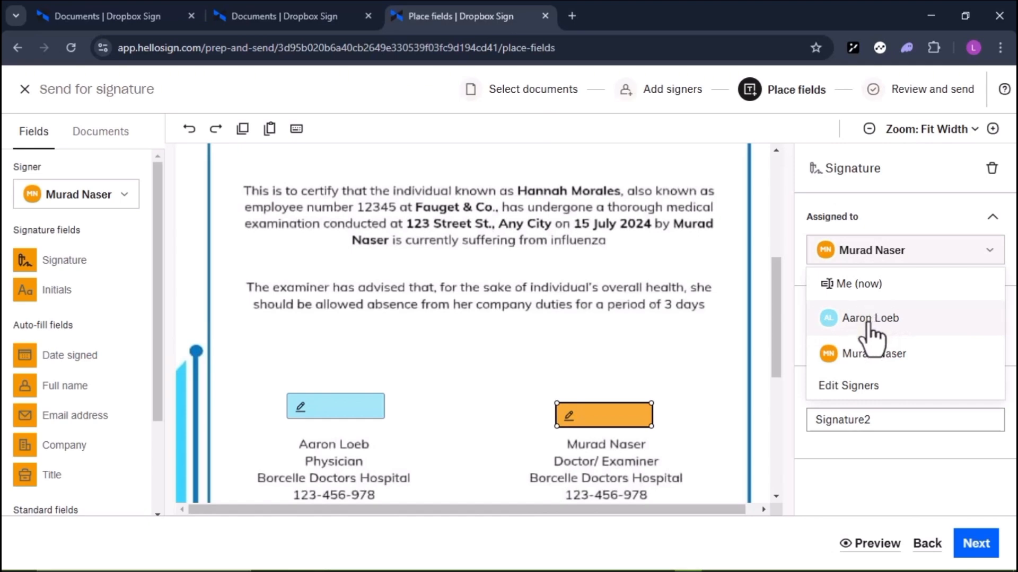
left_click(865, 324)
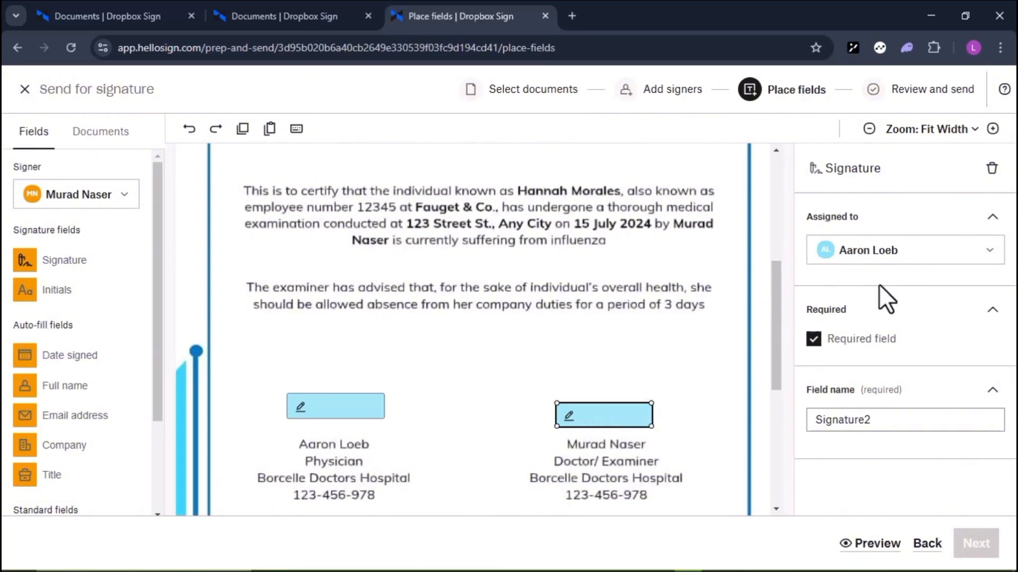
left_click(990, 259)
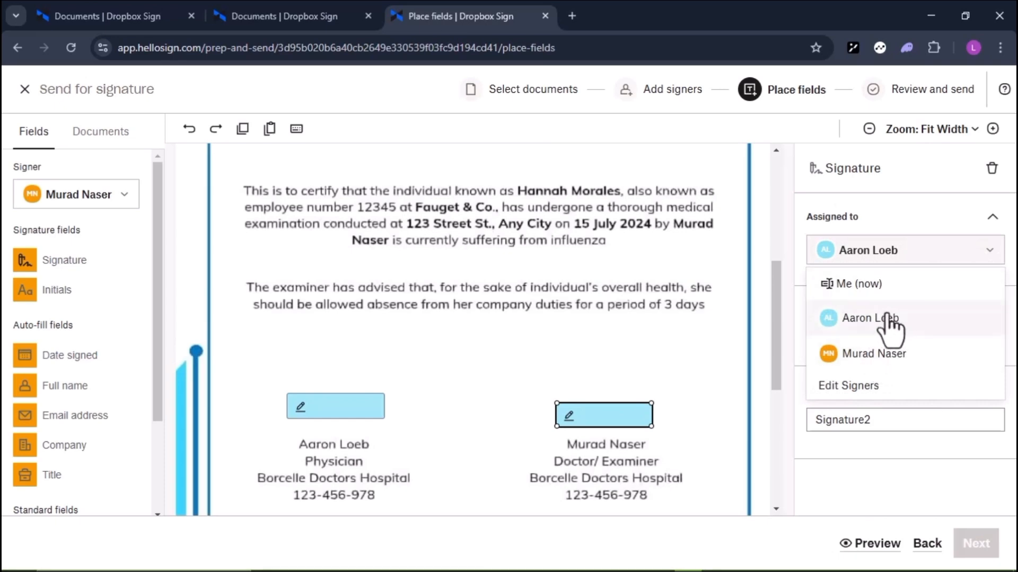
left_click(874, 354)
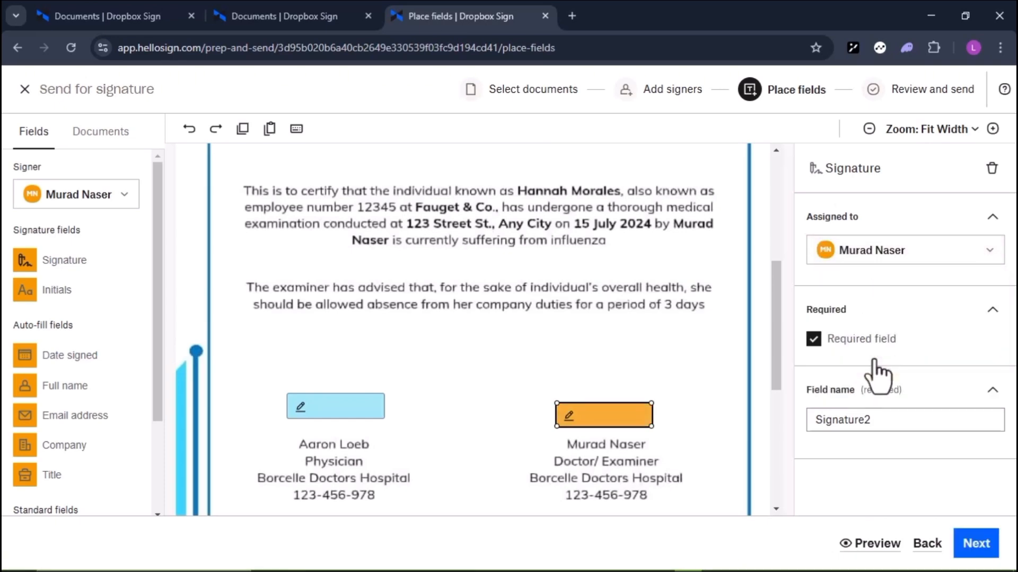
left_click(815, 341)
left_click(814, 341)
scroll(471, 362, "up", 1)
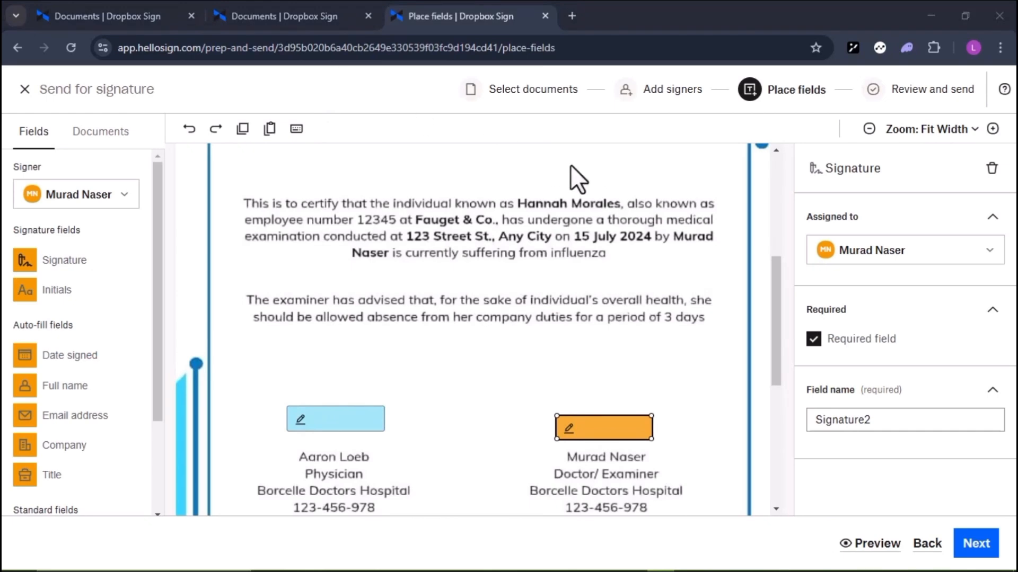
left_click(977, 550)
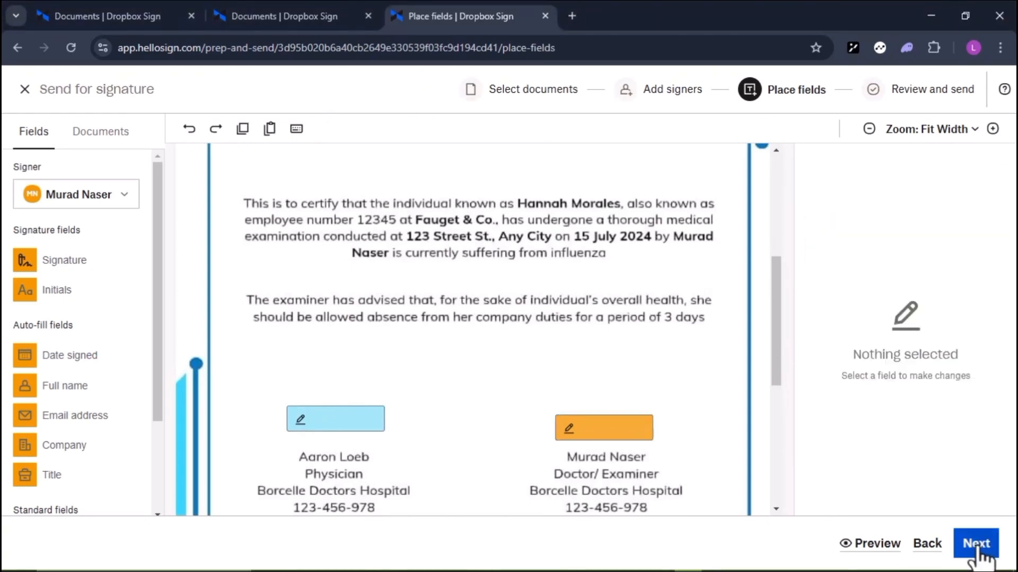
- Enter 'Sick Leave' as the request title and send the certificate for signature
left_click(203, 324)
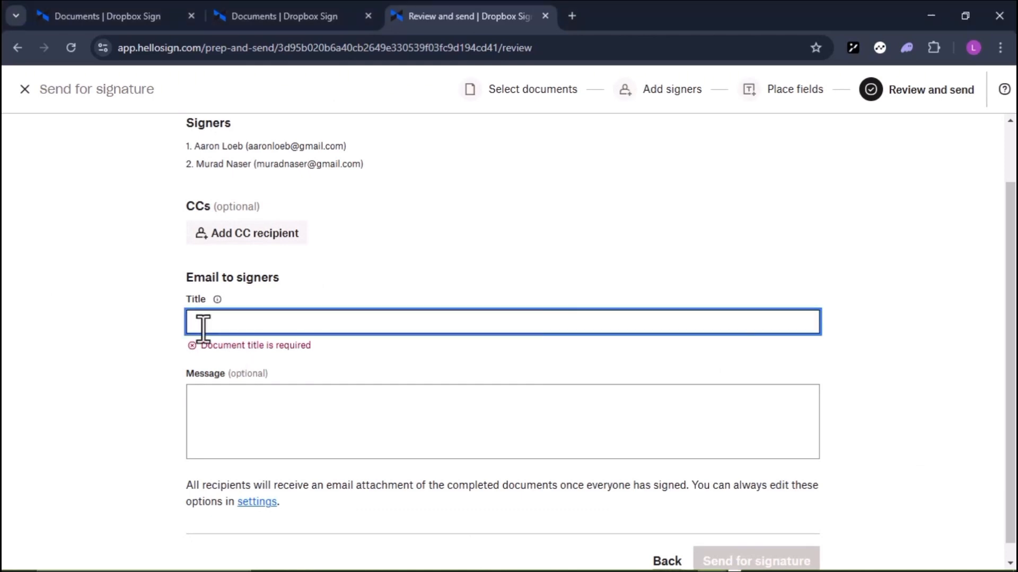
type("Sick")
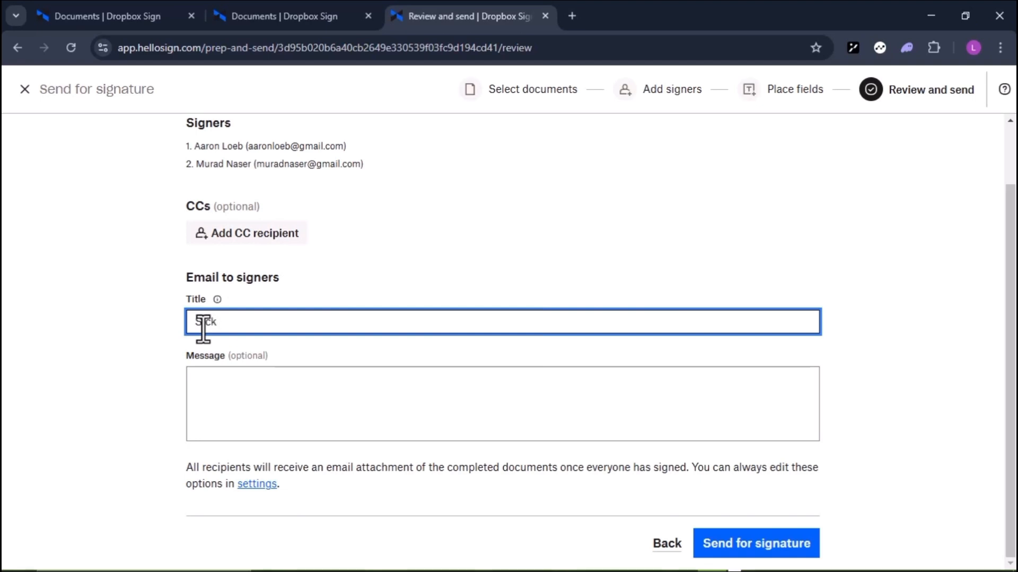
type(" Leave")
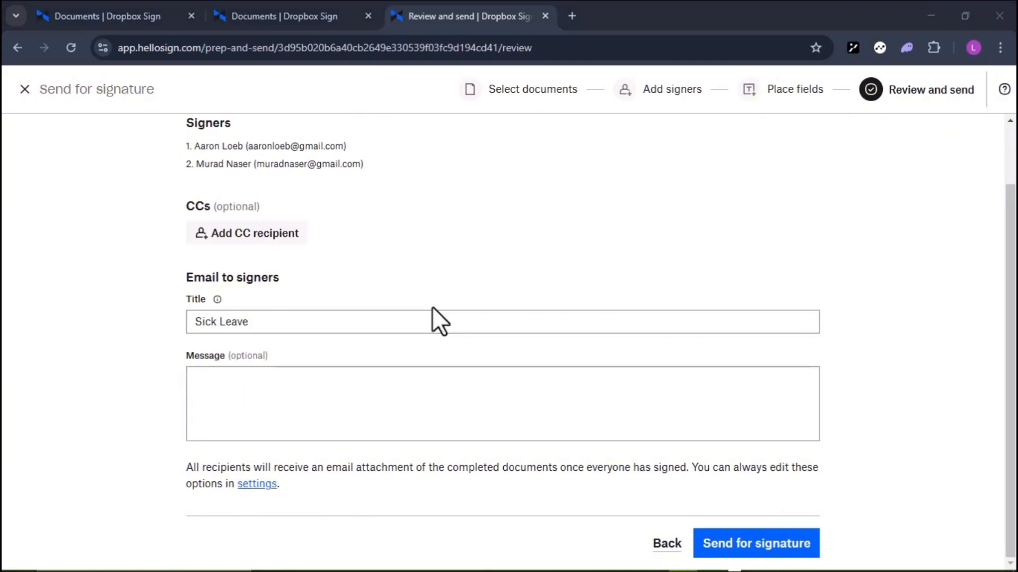
left_click(751, 544)
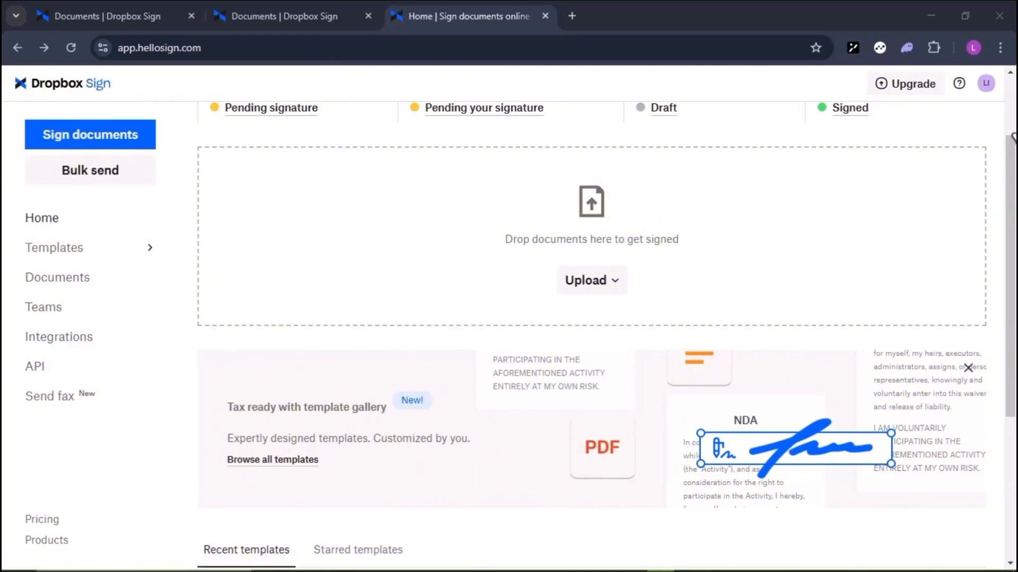
left_click(985, 83)
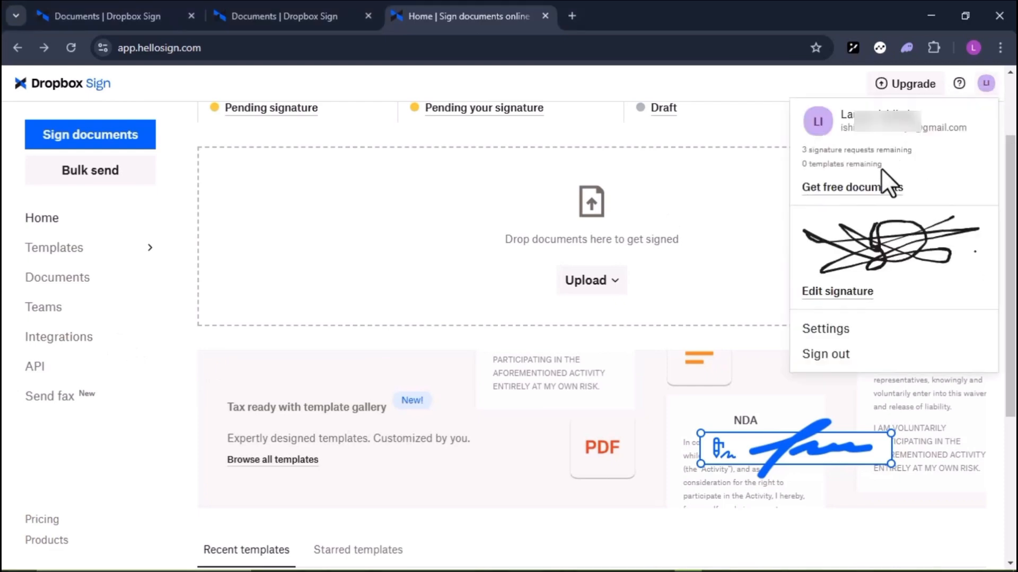